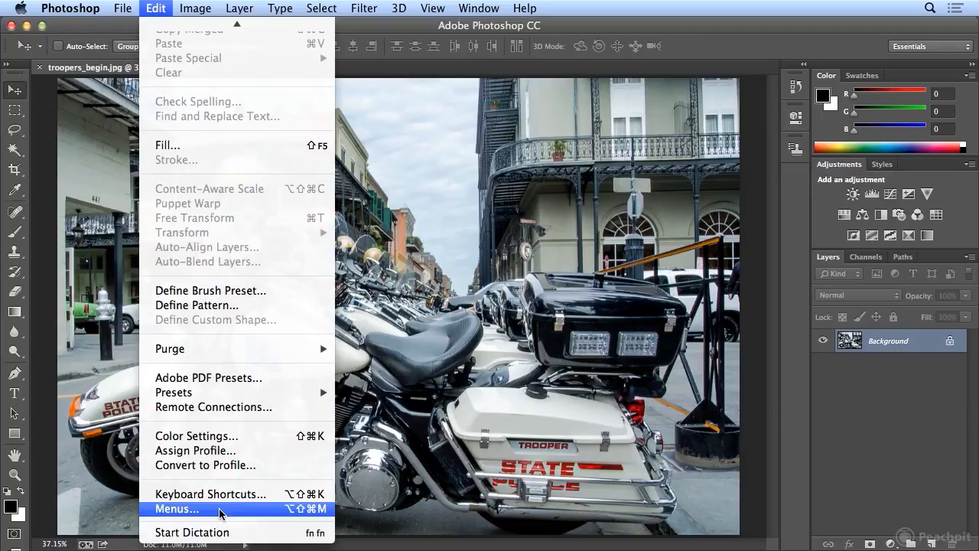
- Switch the application menu set to What's New and apply it
click(221, 508)
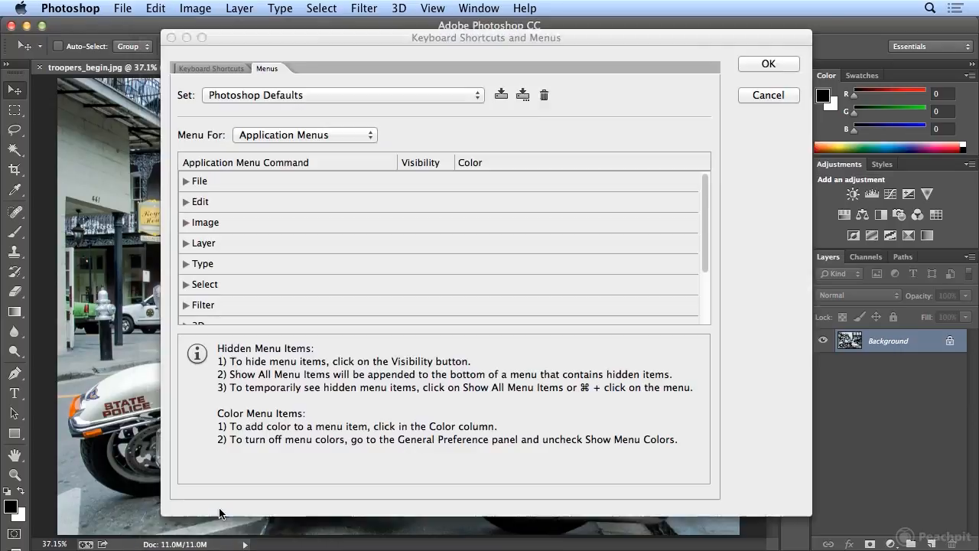
click(311, 95)
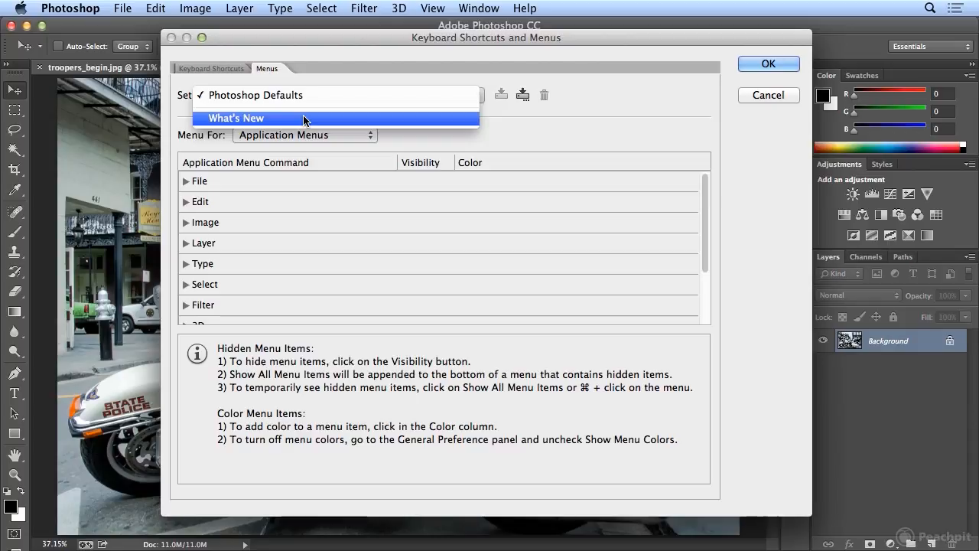
click(305, 118)
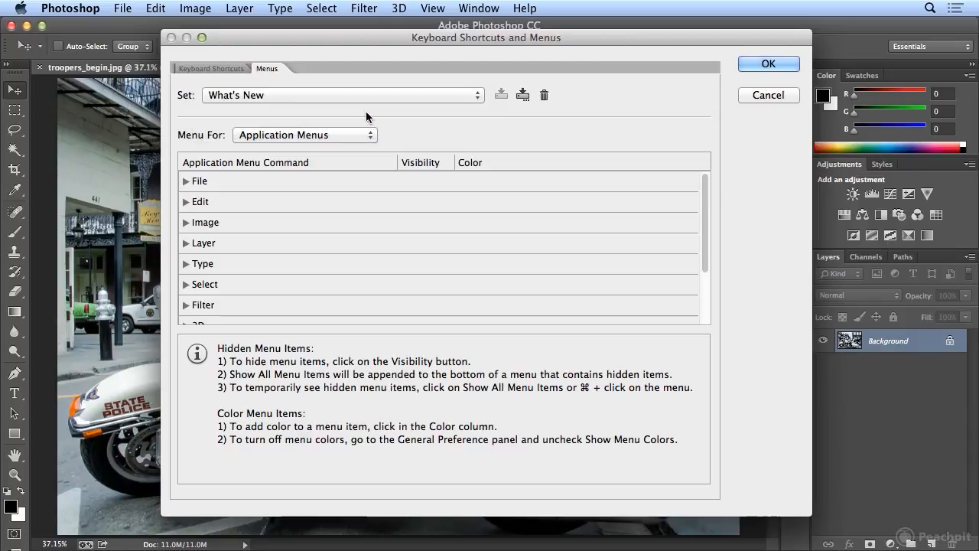
click(744, 63)
- Examine the Edit, Image, Layer, Select, 3D and View menus for color-highlighted commands
click(121, 9)
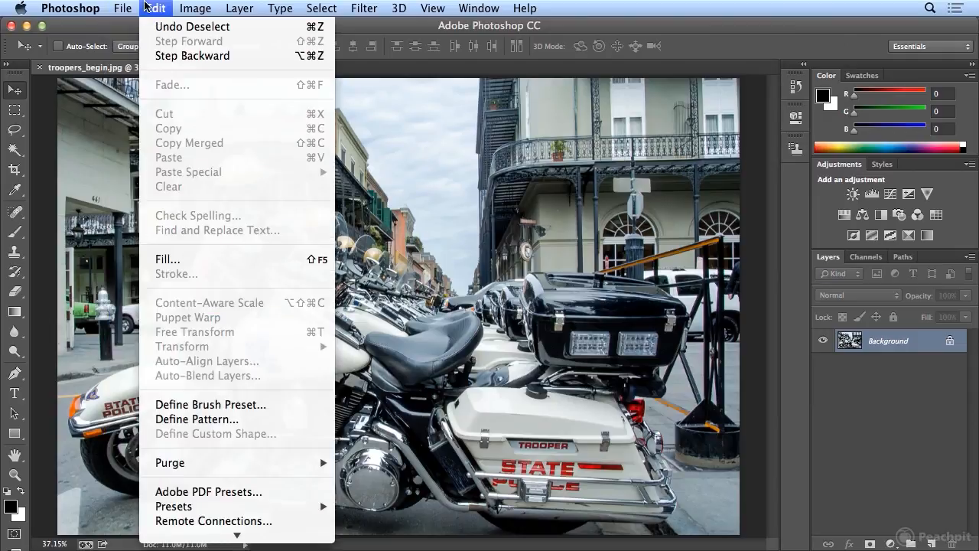
mouse_move(192, 8)
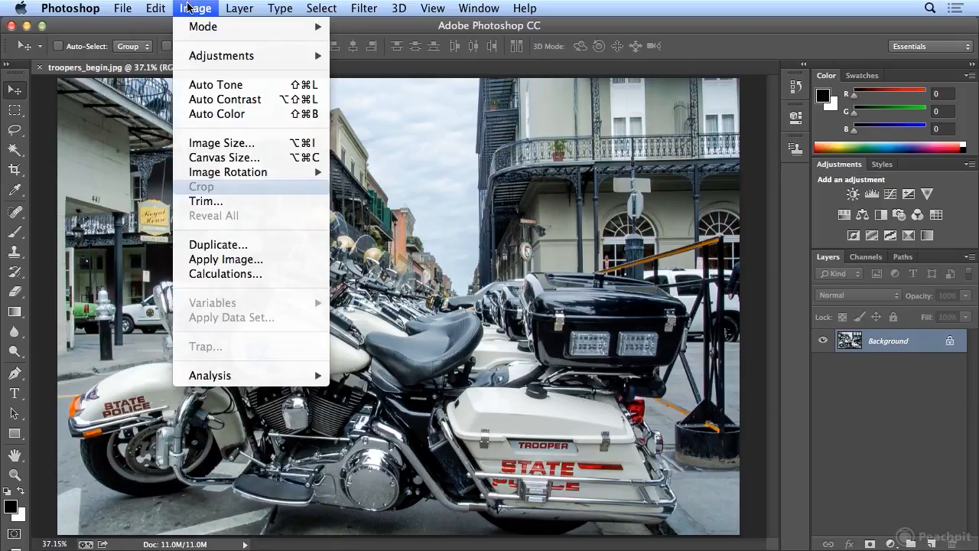
mouse_move(230, 8)
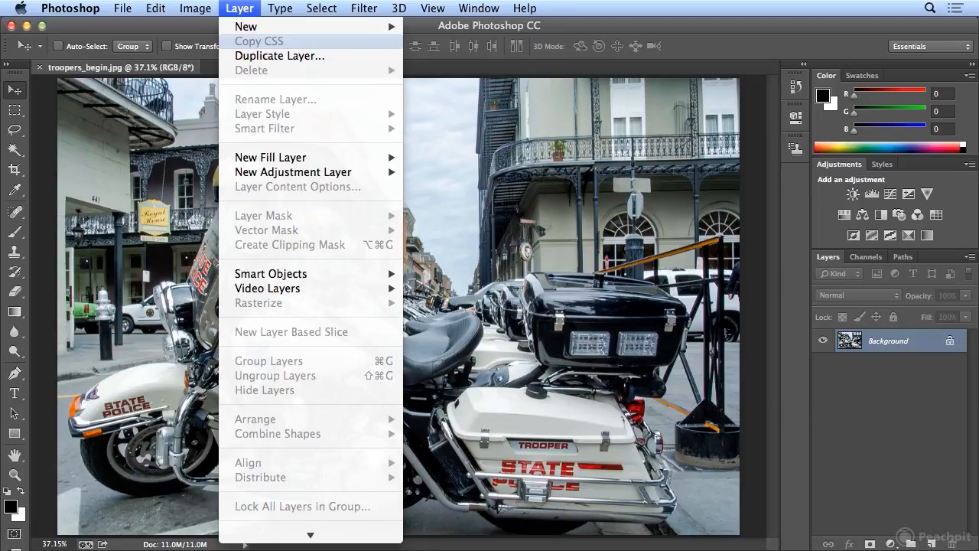
mouse_move(279, 8)
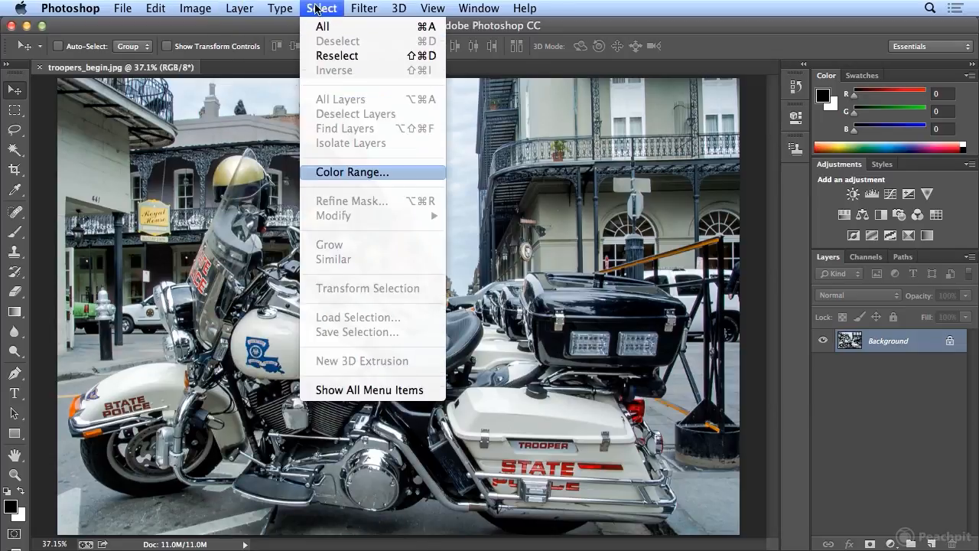
mouse_move(367, 8)
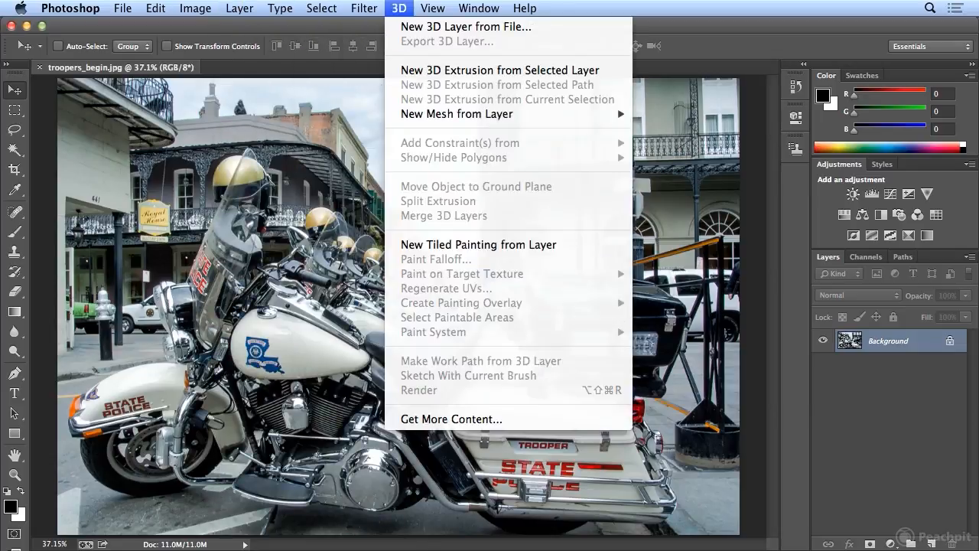
mouse_move(433, 7)
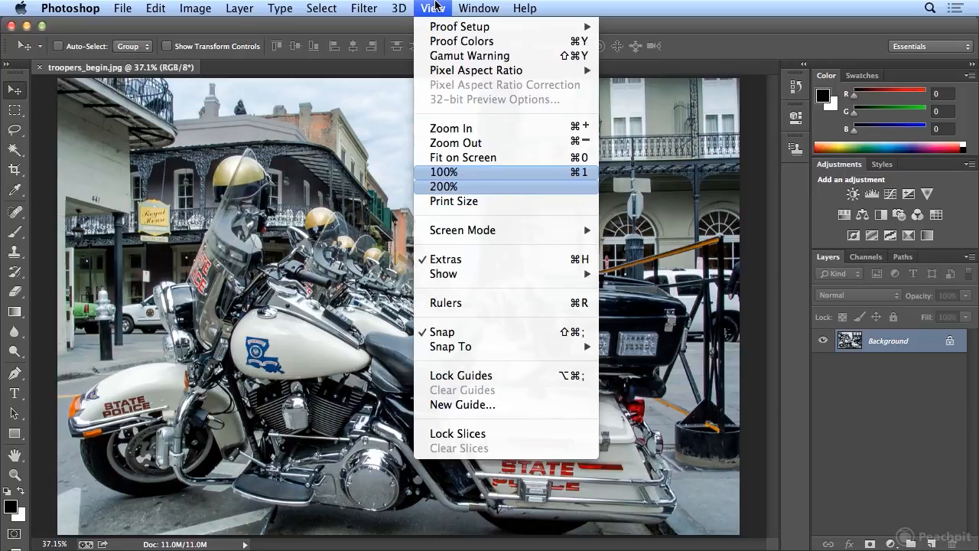
click(555, 5)
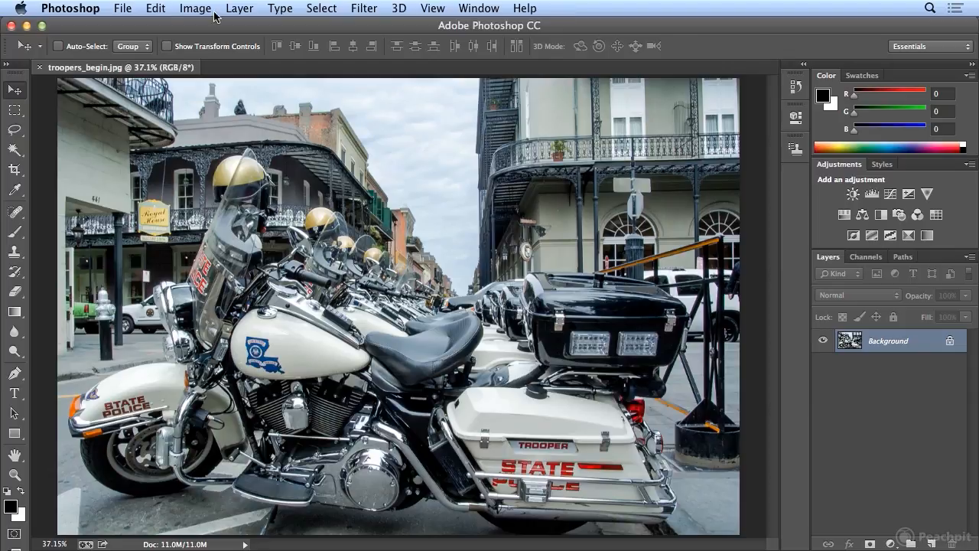
- Create a new menu set based on Photoshop Defaults, saving it as a .mnu file under the owner's first name
click(156, 9)
mouse_move(223, 537)
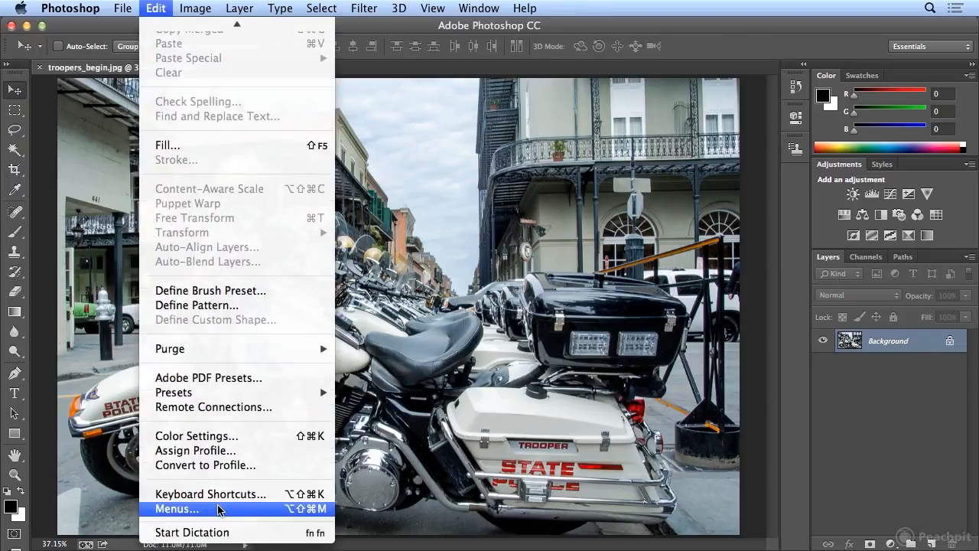
click(218, 509)
click(350, 96)
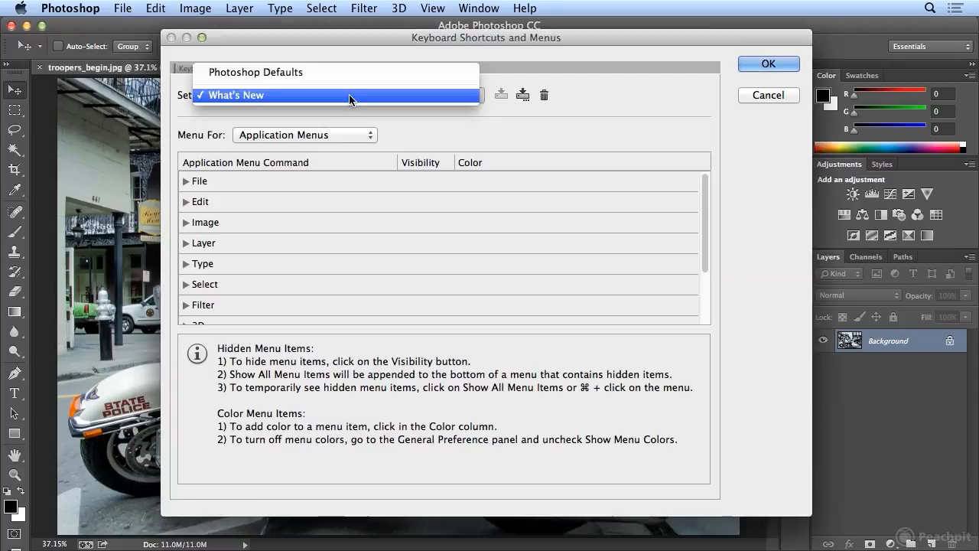
click(349, 72)
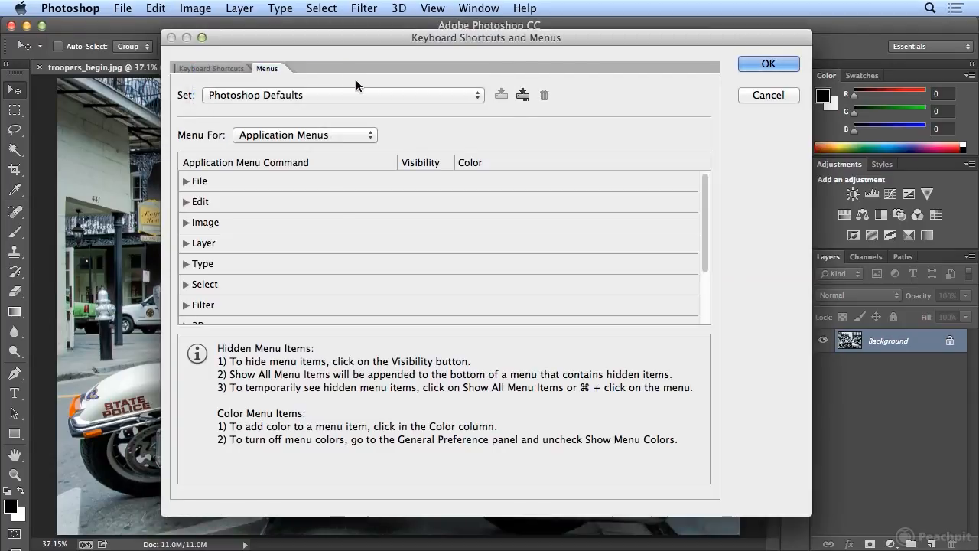
click(521, 96)
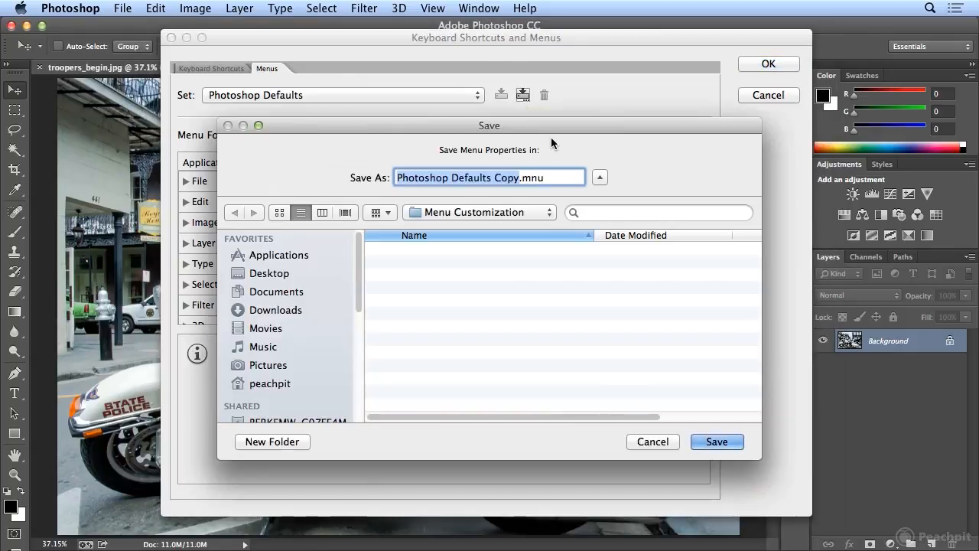
text(Kelly)
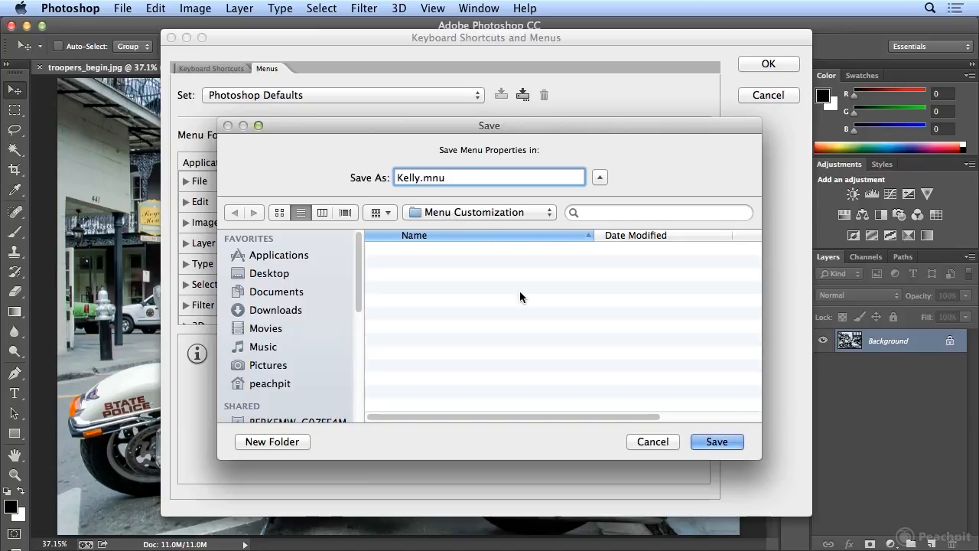
click(715, 441)
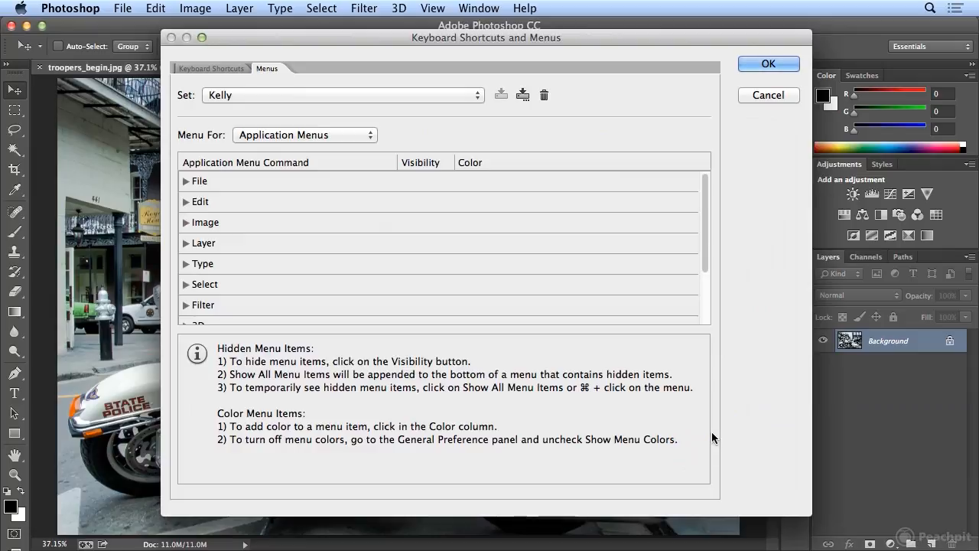
- Assign the color Red to the File menu's Save for Web command in the new set
click(186, 184)
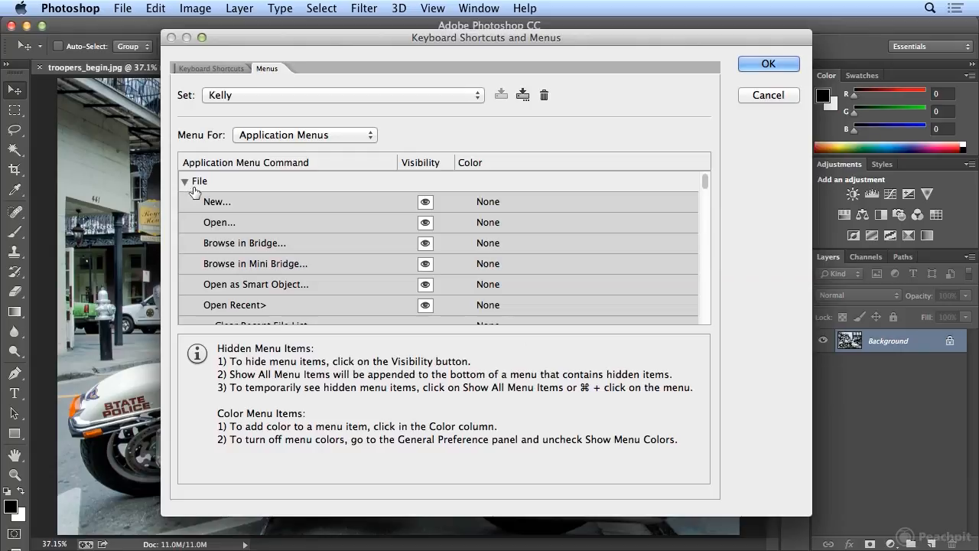
drag(701, 188, 704, 212)
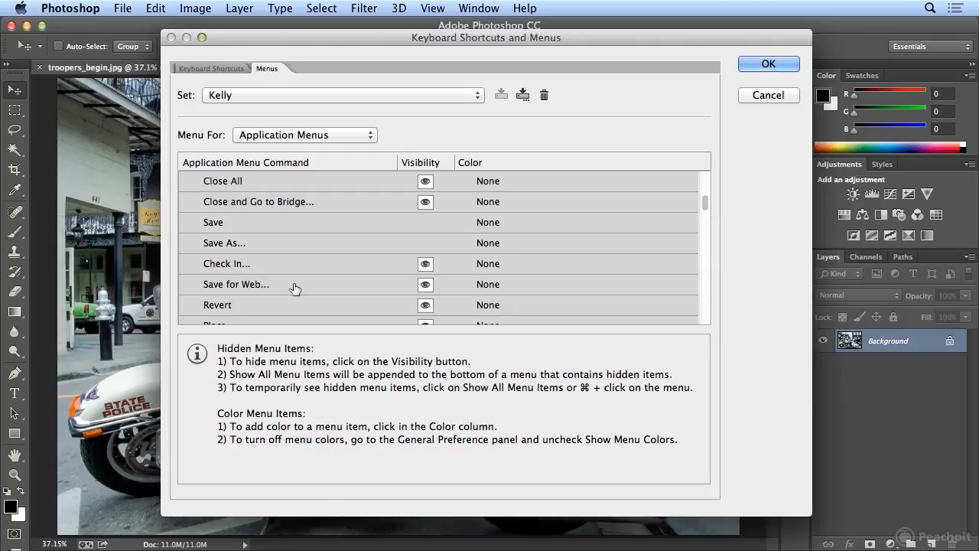
click(527, 289)
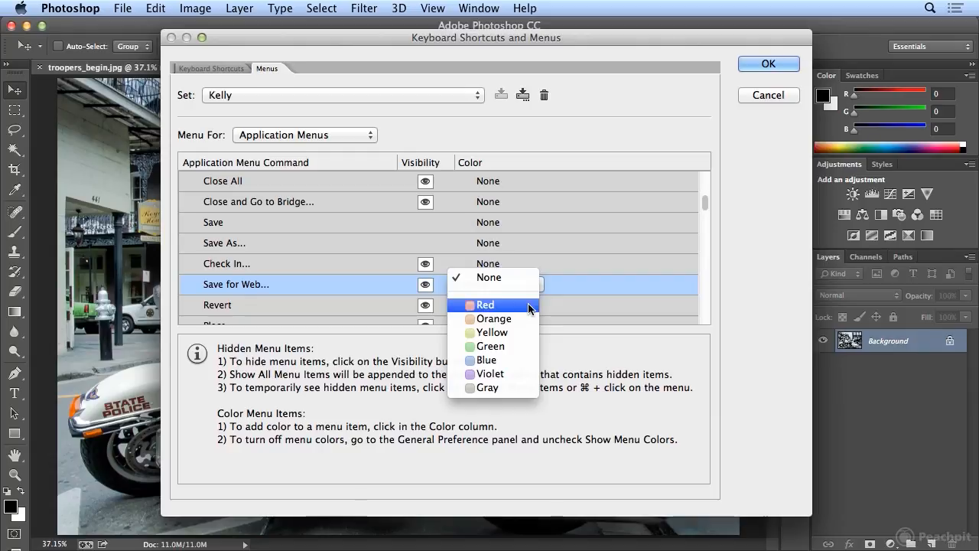
click(530, 305)
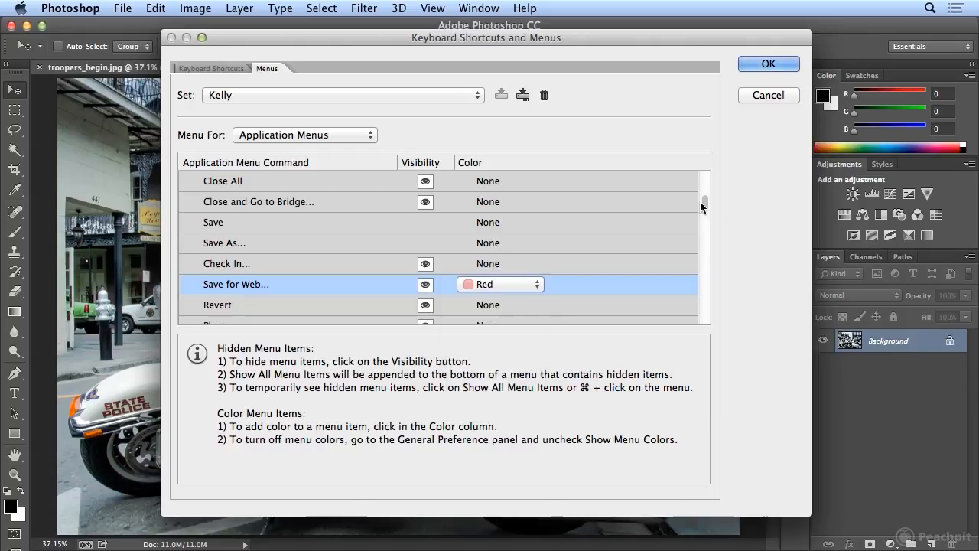
- Assign the color Green to the Crop and Straighten Photos command under File > Automate
drag(703, 204, 701, 247)
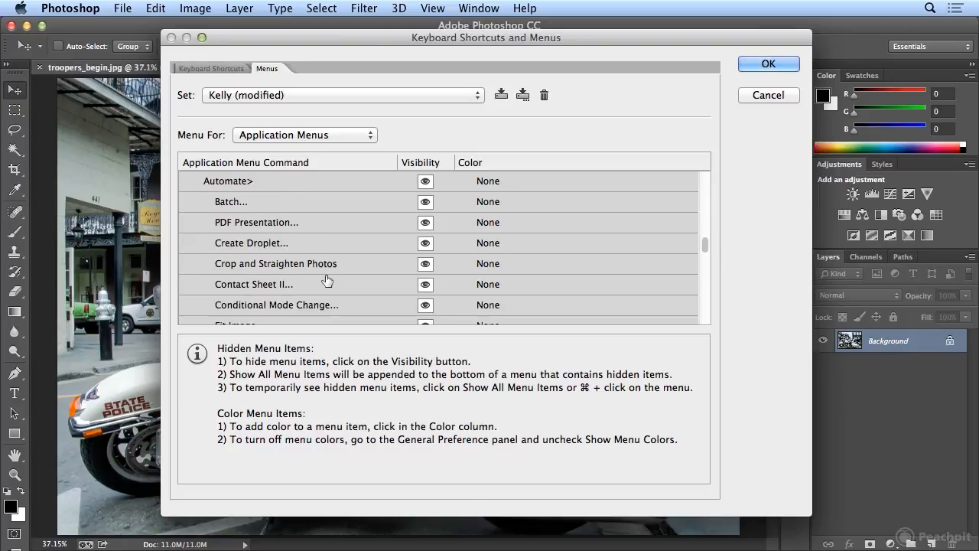
click(488, 263)
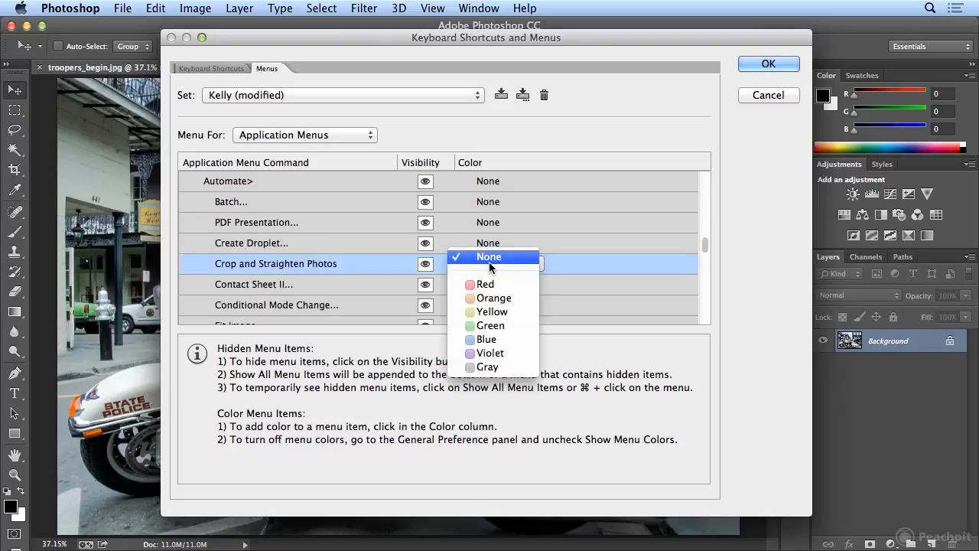
click(490, 326)
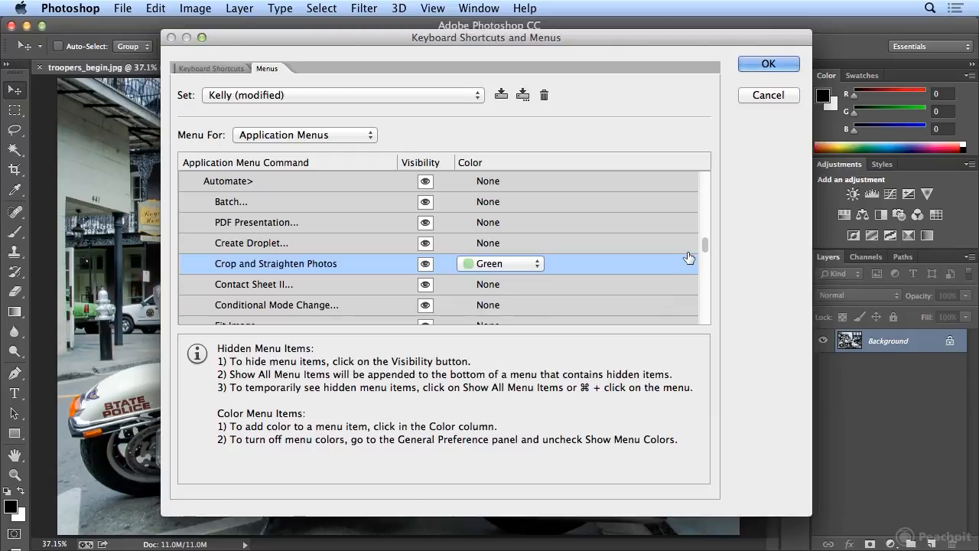
- Assign the color Red to the Automate entry of the File menu
drag(706, 248, 705, 247)
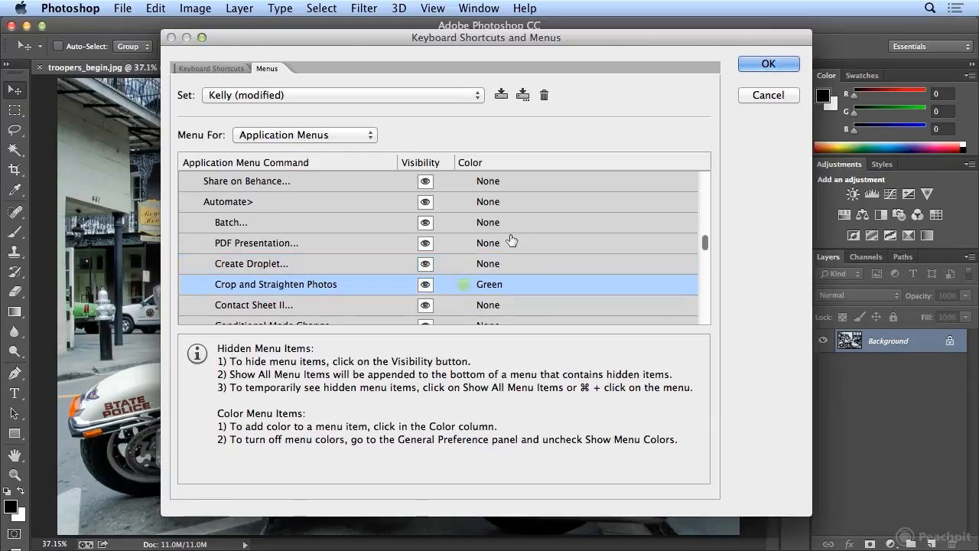
click(296, 204)
click(489, 202)
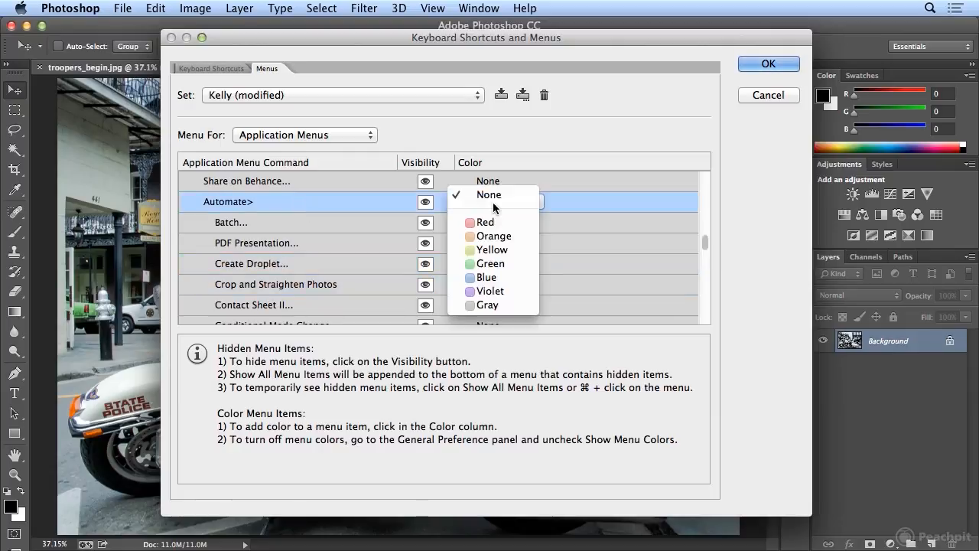
click(492, 224)
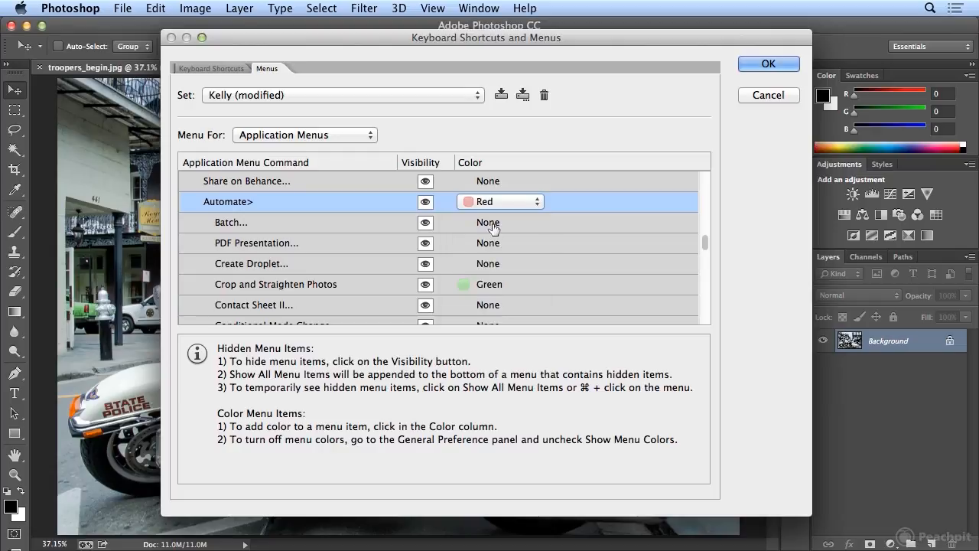
- Collapse the File commands and assign the color Red to Hue/Saturation under Image > Adjustments
drag(704, 244, 703, 178)
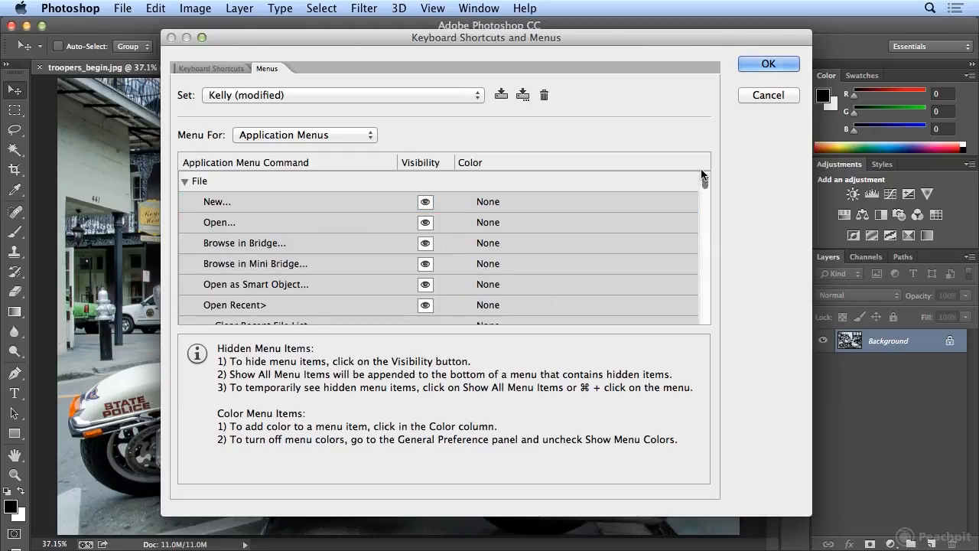
click(184, 182)
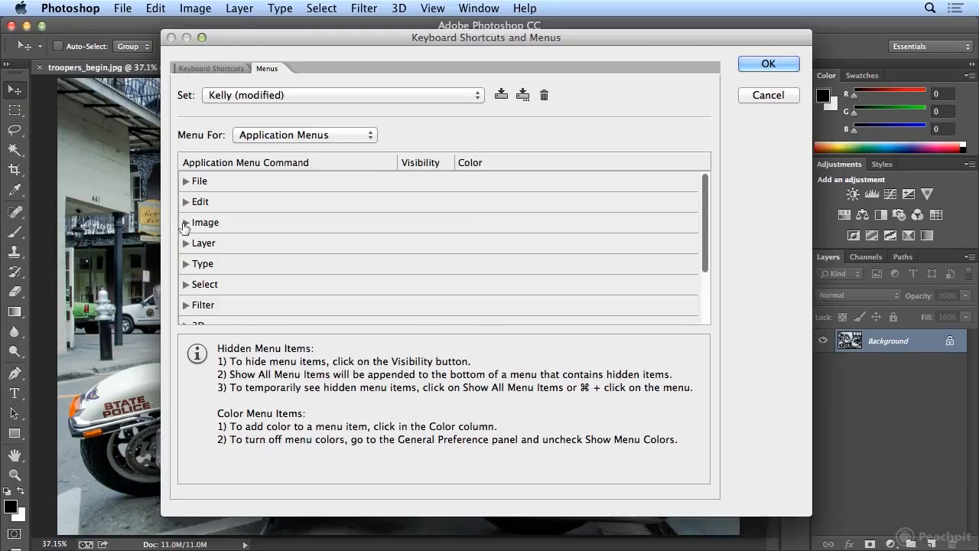
click(185, 223)
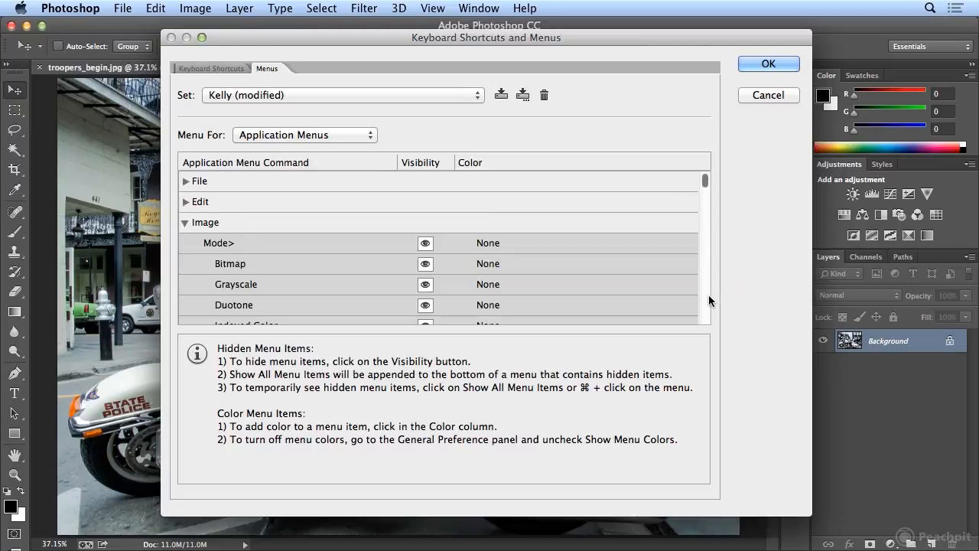
scroll(708, 296, down, 5)
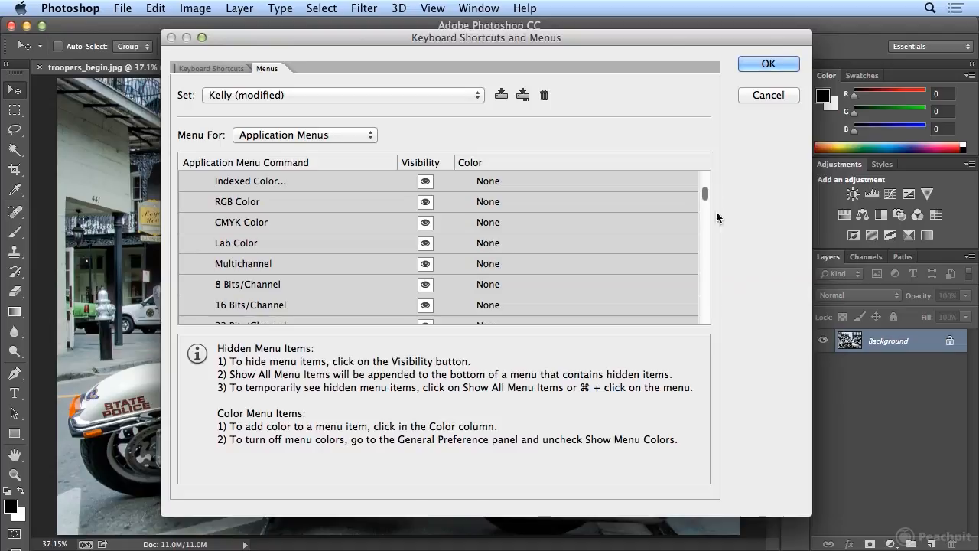
scroll(707, 181, up, 5)
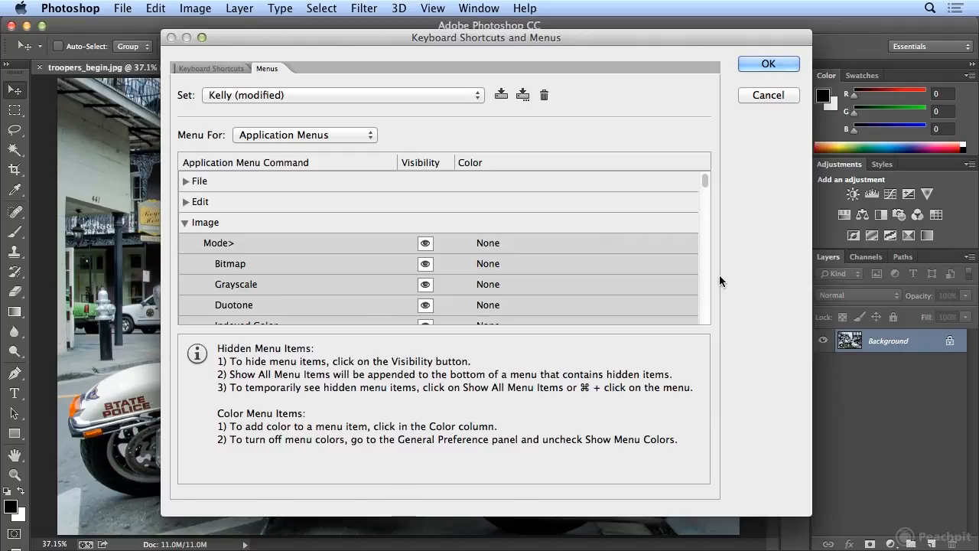
click(706, 296)
click(705, 296)
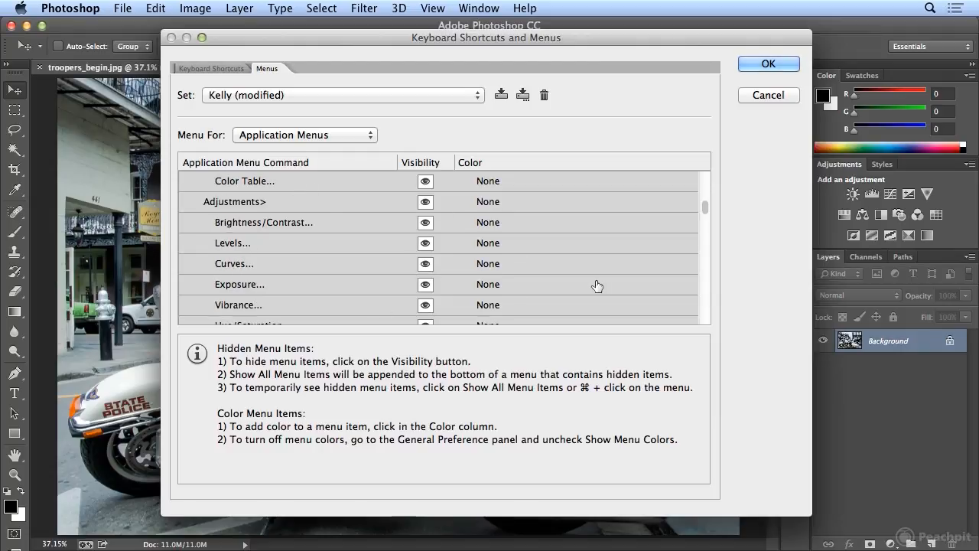
click(708, 307)
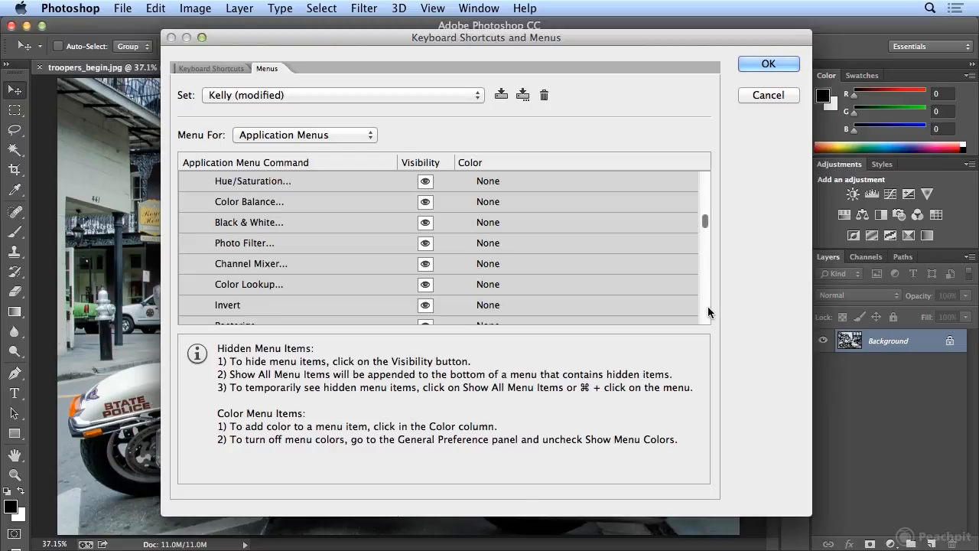
click(466, 183)
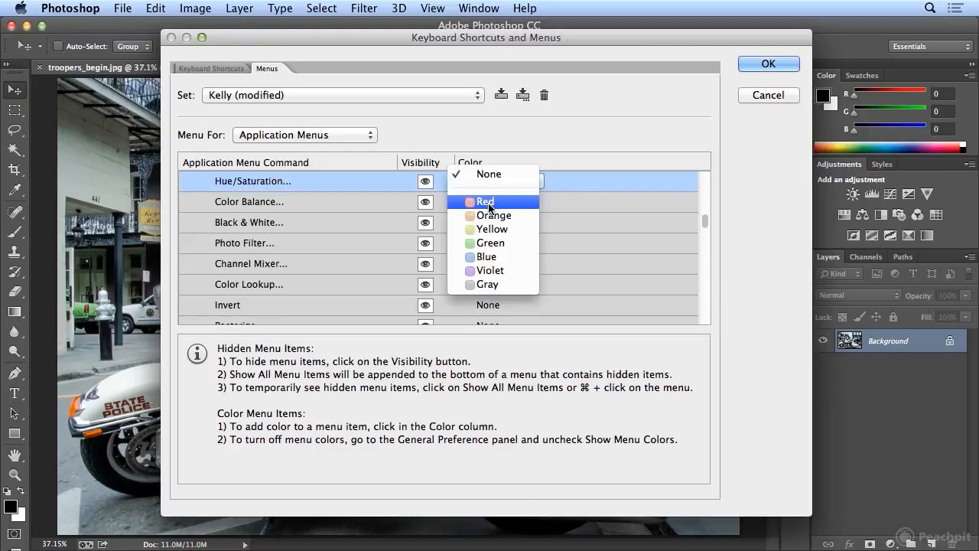
click(521, 206)
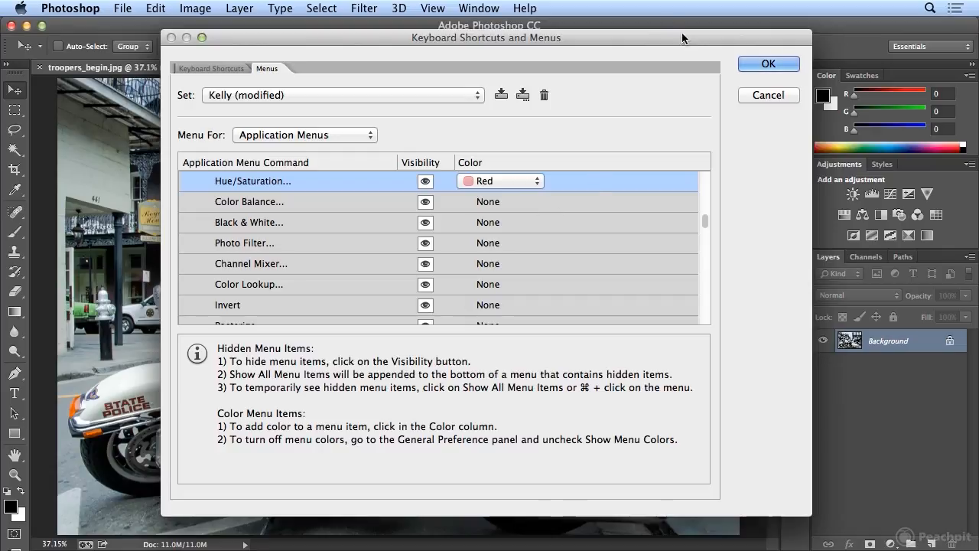
- Apply the menu customizations and check the color-coded commands in the File menu, its Automate submenu, and Image > Adjustments
click(753, 66)
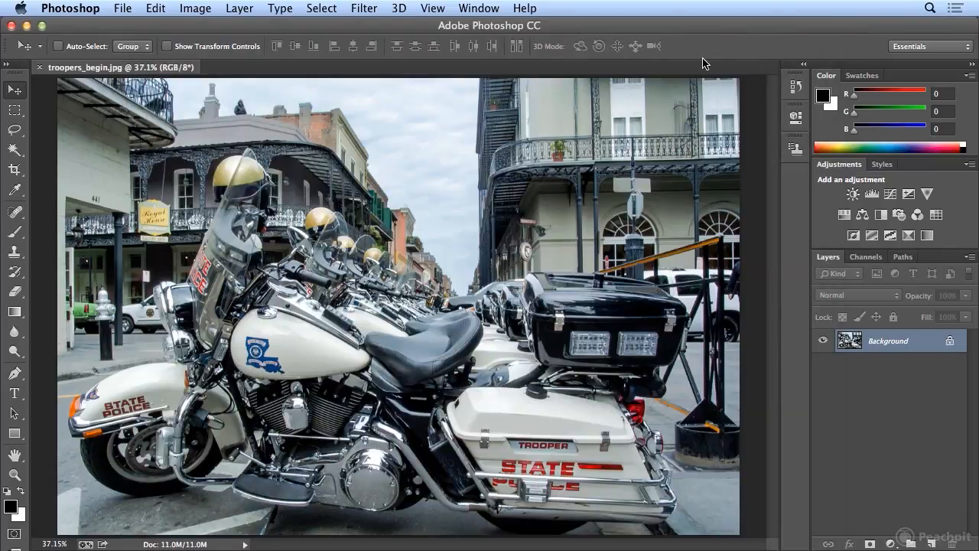
click(126, 8)
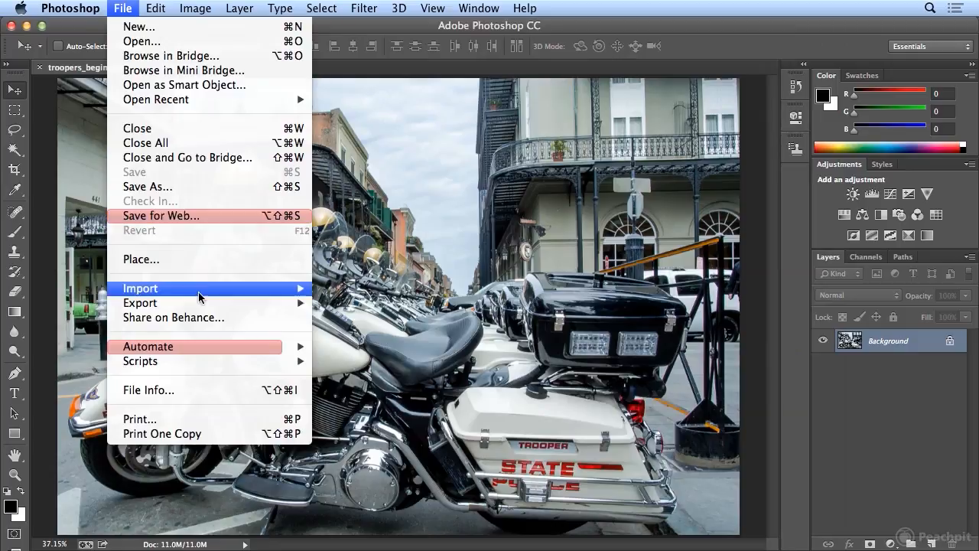
mouse_move(203, 353)
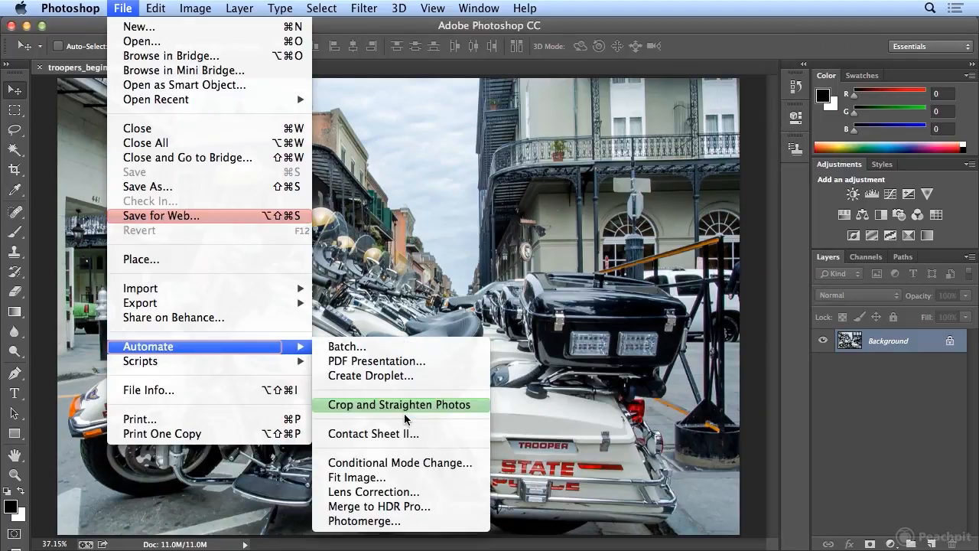
mouse_move(239, 7)
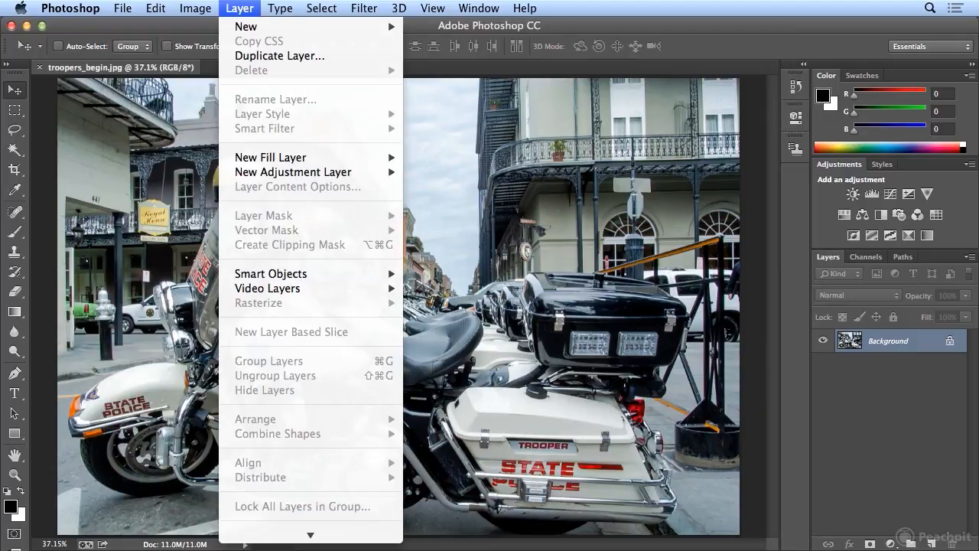
mouse_move(195, 8)
mouse_move(219, 64)
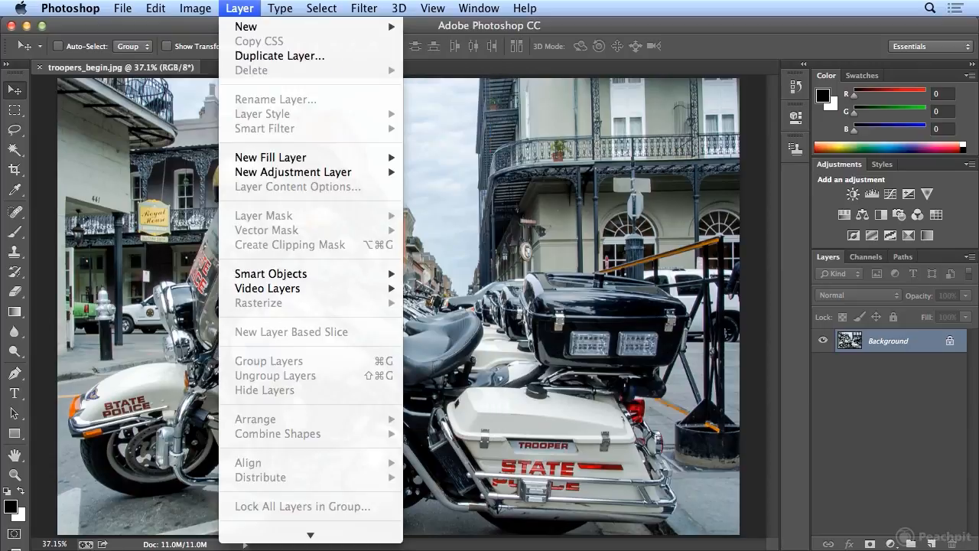
click(196, 8)
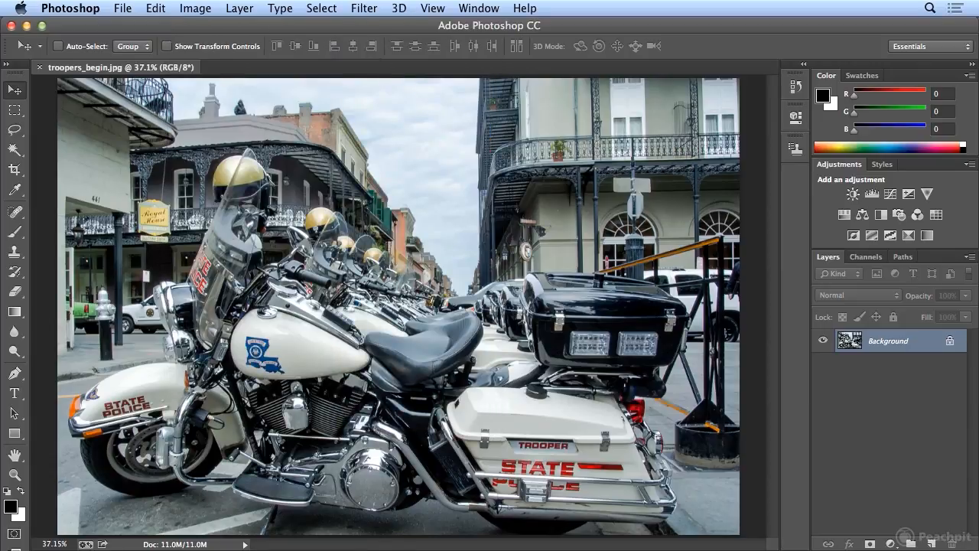
- Hide the Sharpen, Sharpen Edges and Sharpen More commands under Filter > Sharpen in the application menu set and apply the changes
click(156, 7)
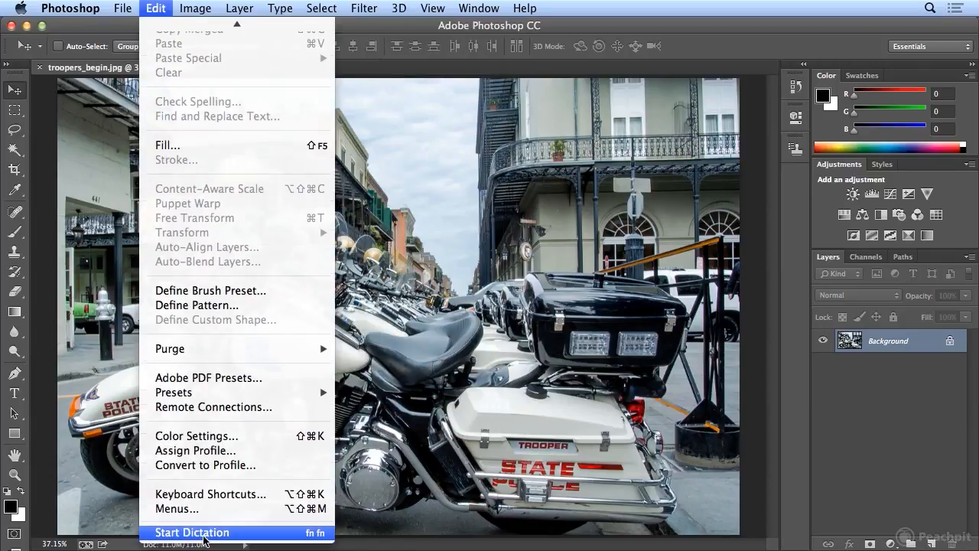
click(177, 508)
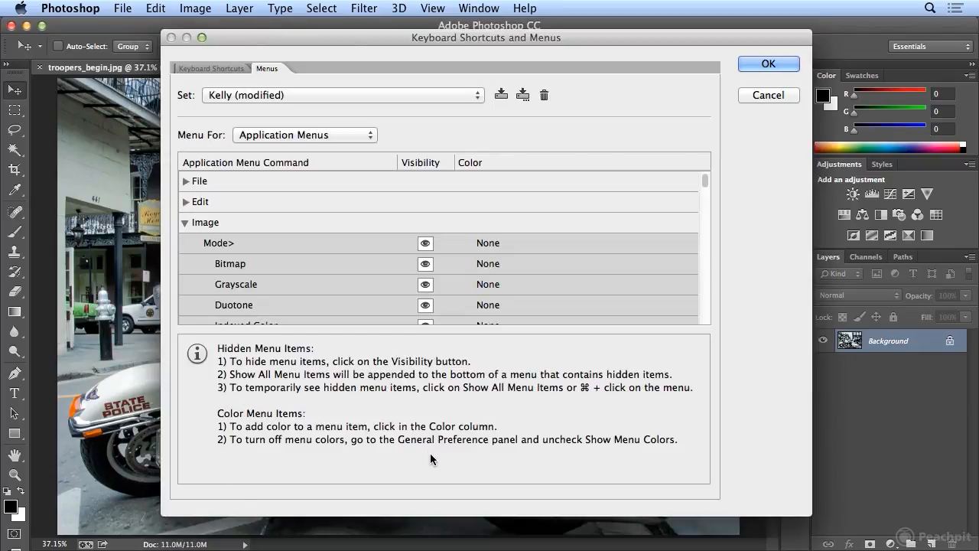
click(186, 222)
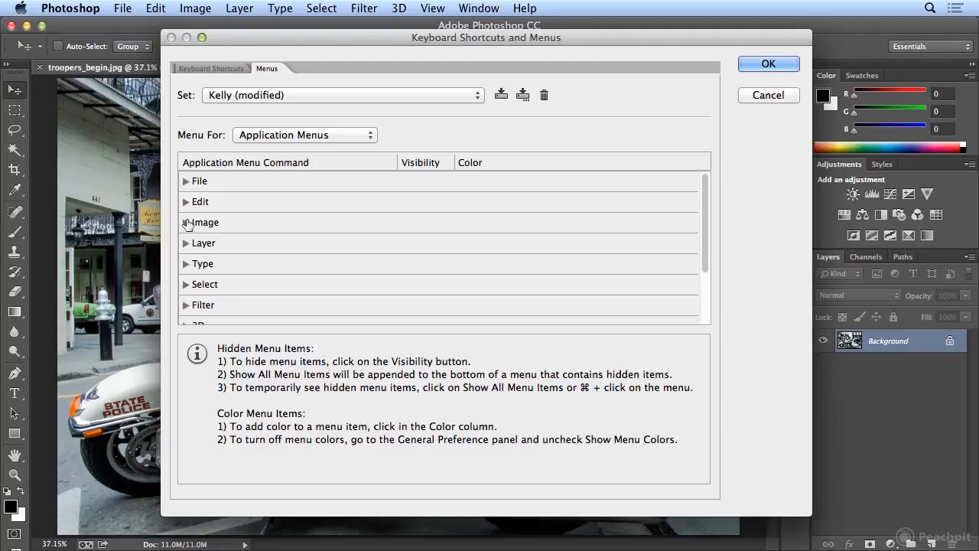
click(185, 305)
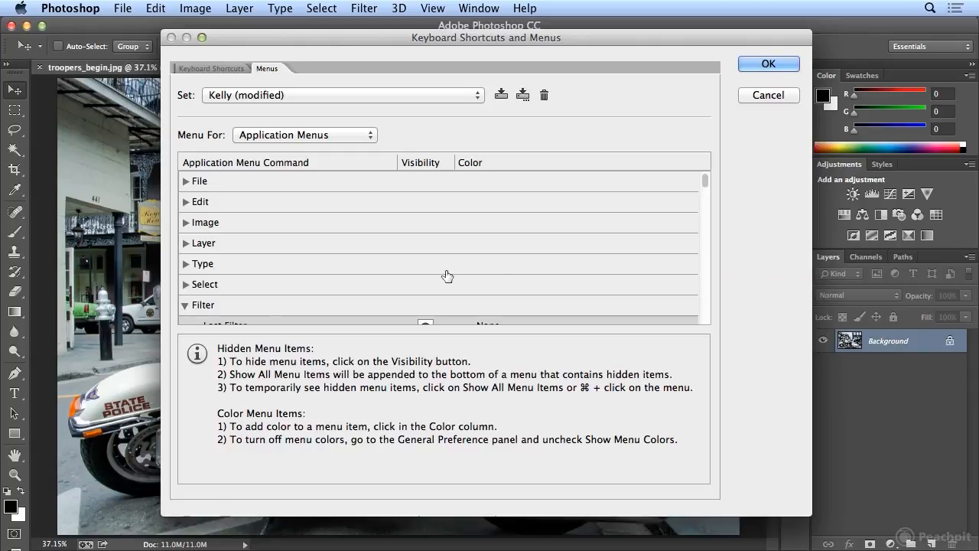
drag(704, 179, 712, 276)
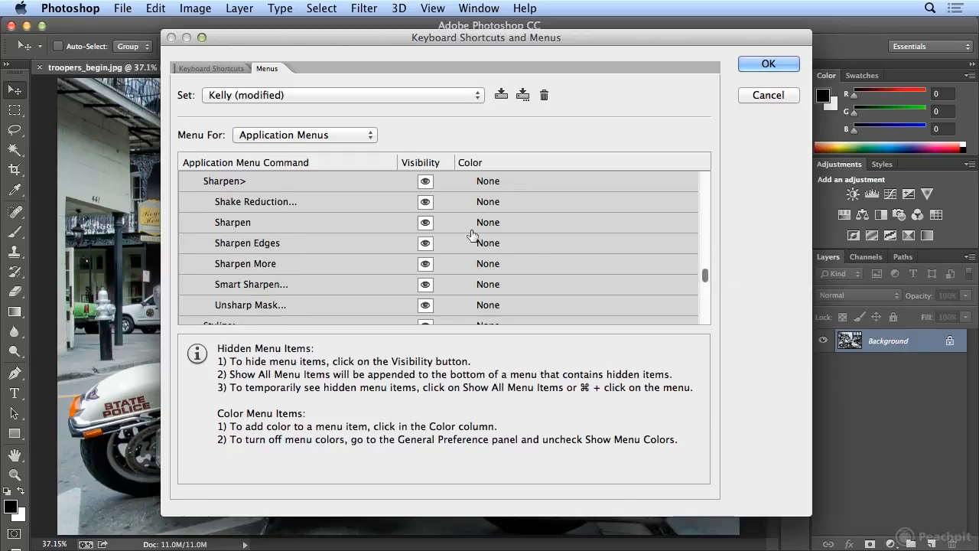
click(426, 221)
click(426, 242)
click(425, 264)
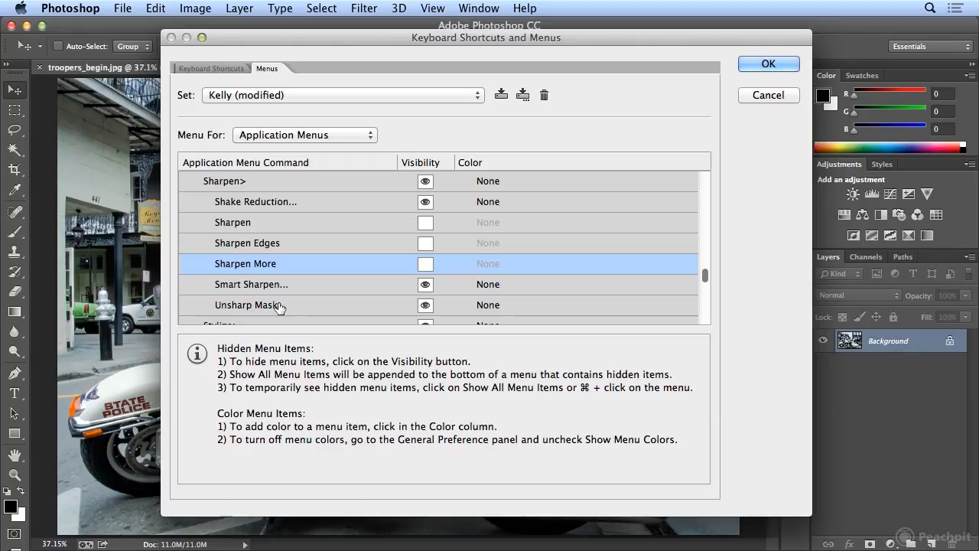
click(751, 65)
- Examine the customized Filter > Sharpen submenu and the File menu's color-coded commands
click(364, 9)
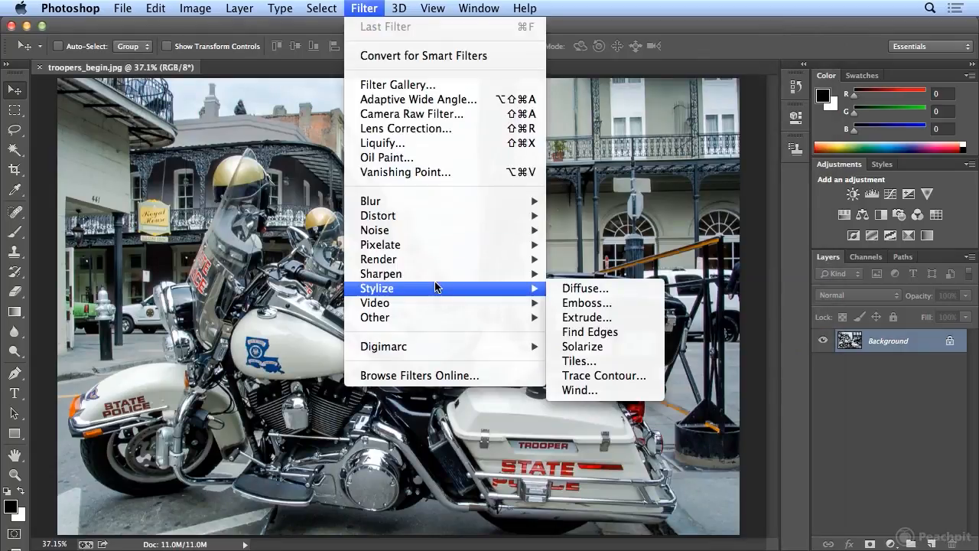
mouse_move(438, 274)
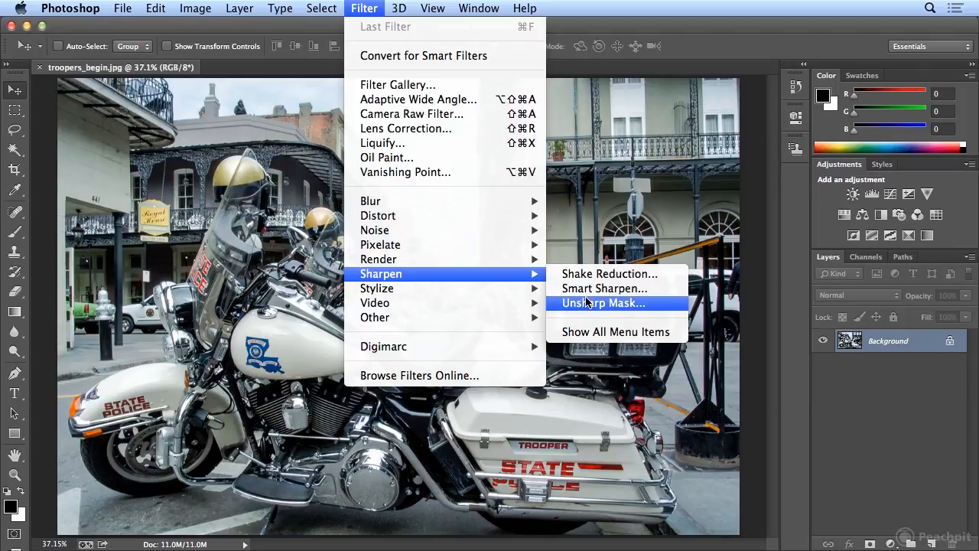
click(369, 8)
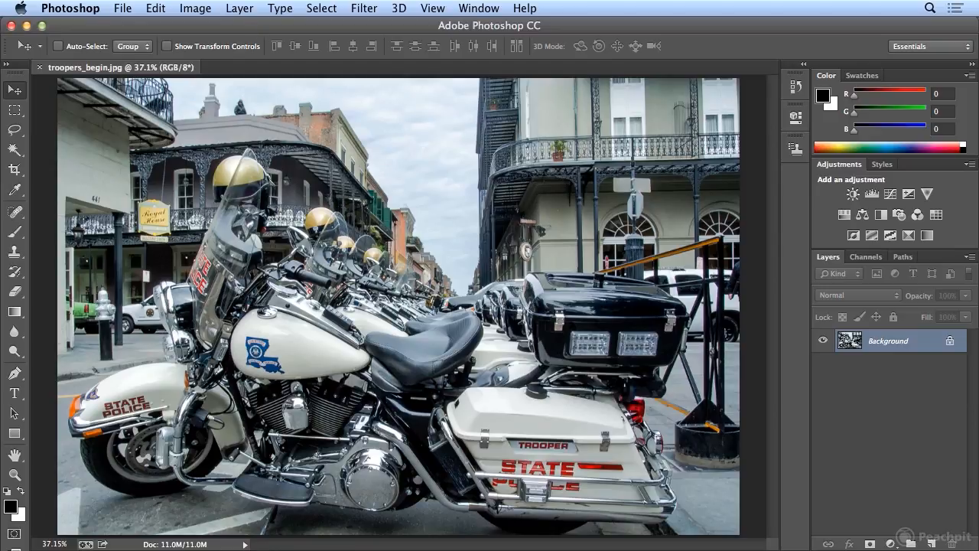
click(121, 9)
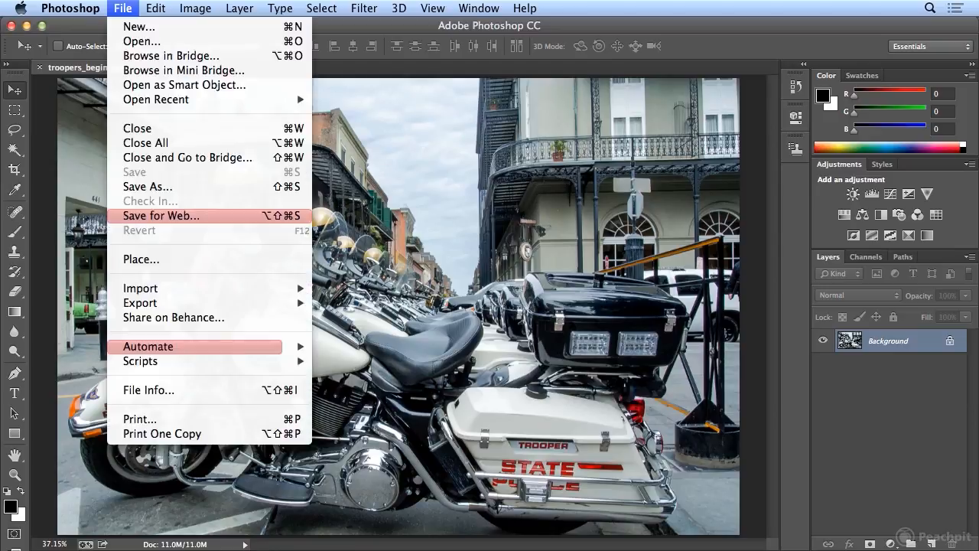
click(119, 7)
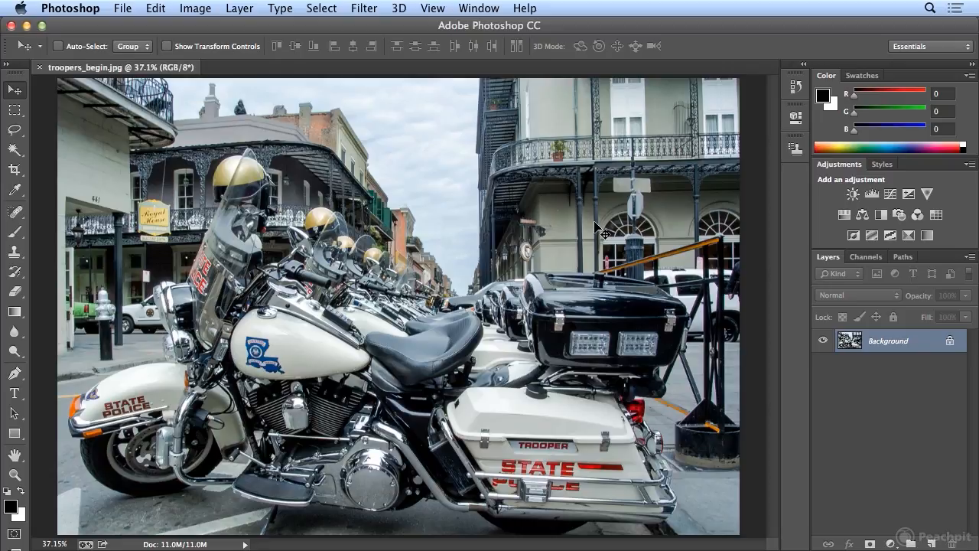
- Reopen the application menu customization settings
click(155, 8)
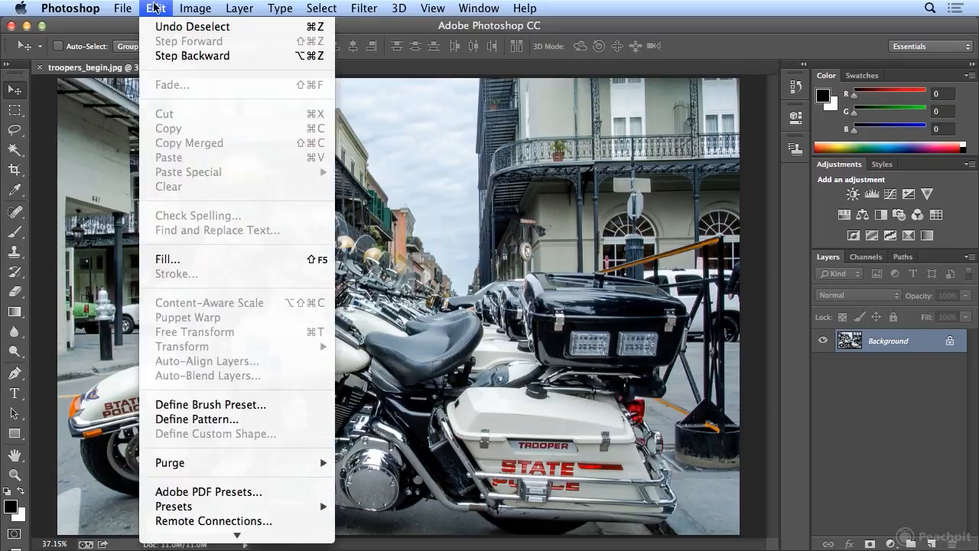
mouse_move(237, 536)
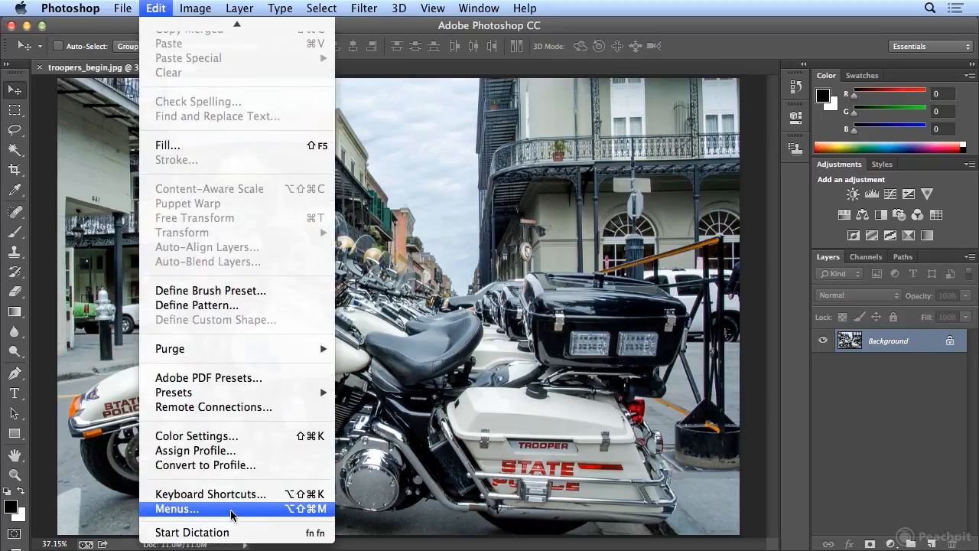